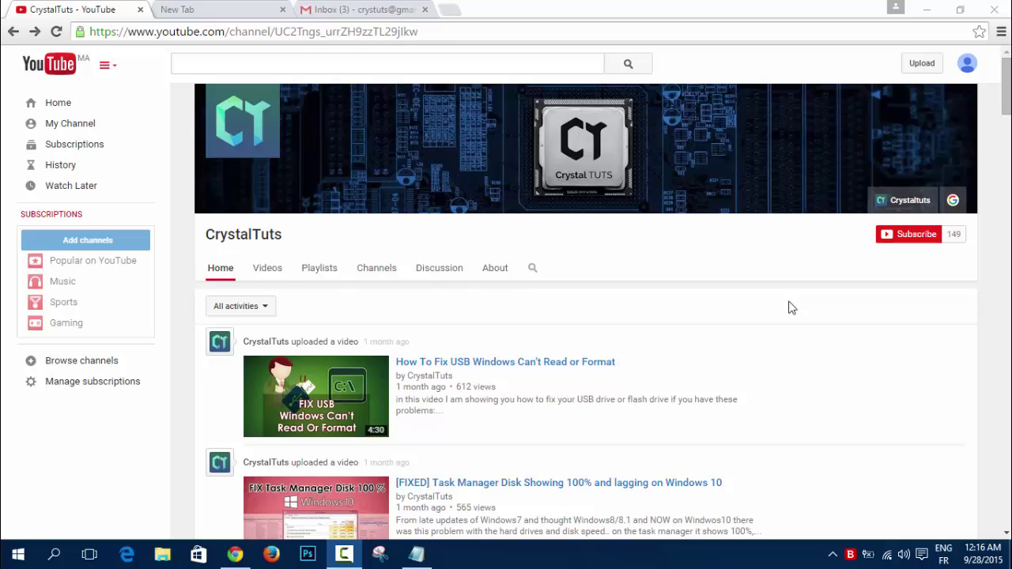
Load the adf.ly link in the new tab and skip the ad to reach Bitdefender's 6 Months Free offer.
left_click(221, 9)
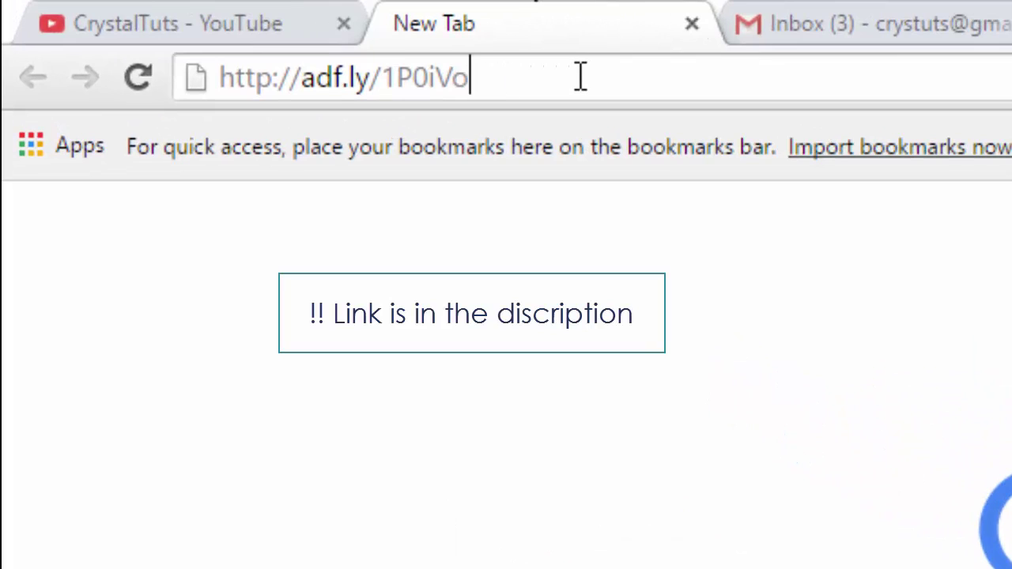
key("Return")
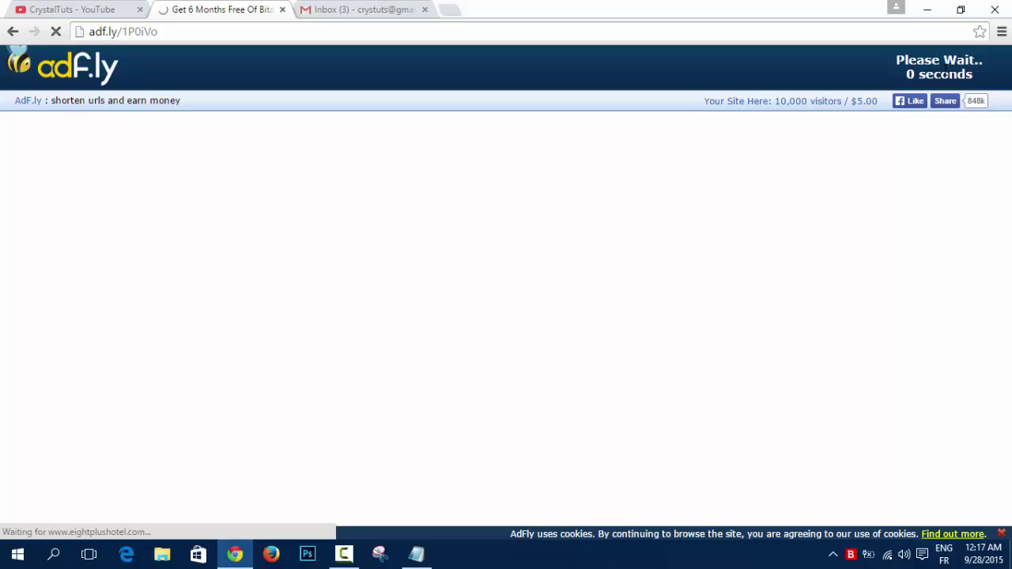
left_click(909, 68)
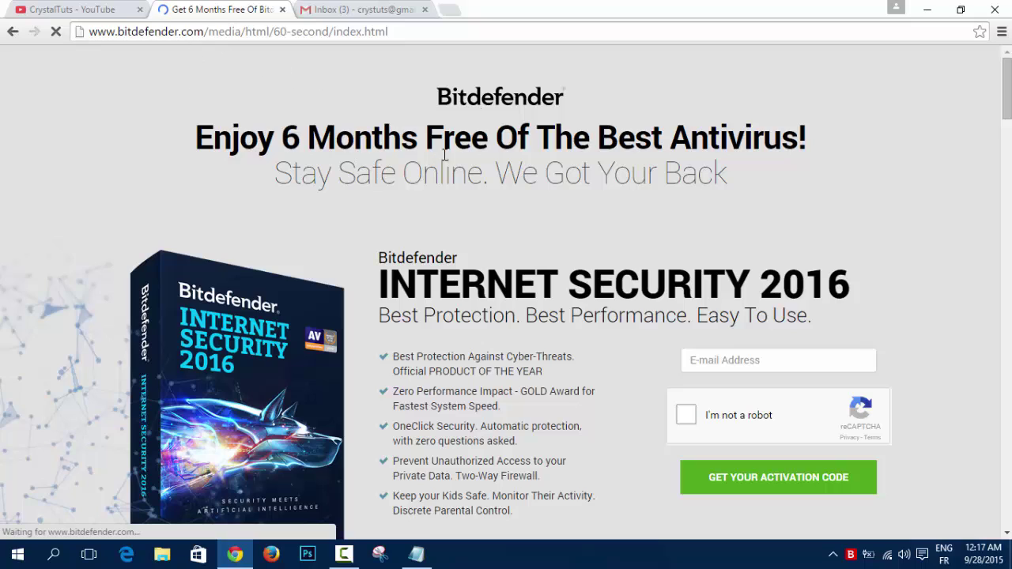
Enter your e-mail address, pass the pancake-image reCAPTCHA, and request the activation code.
left_click(735, 360)
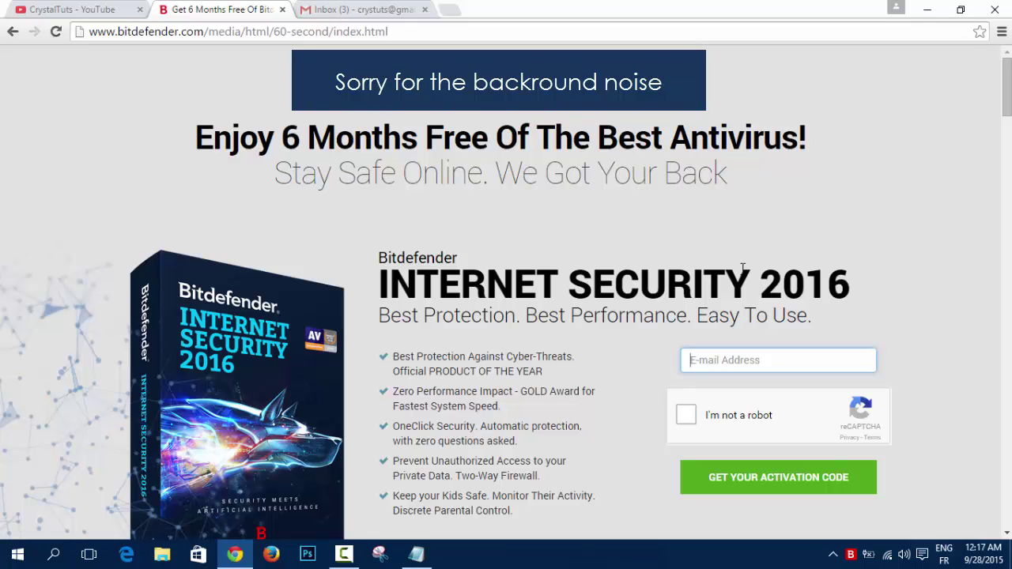
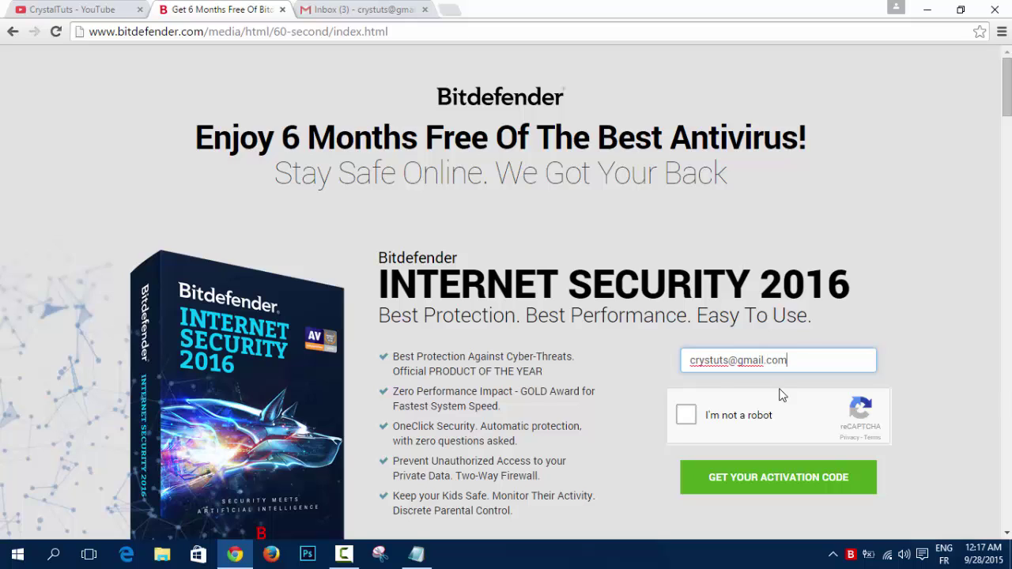
left_click(686, 417)
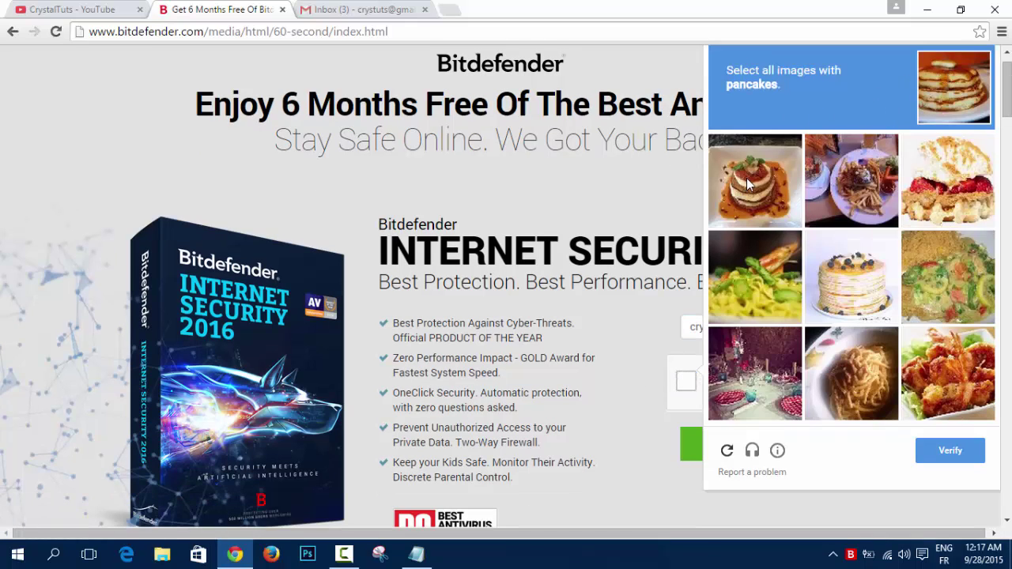
left_click(846, 269)
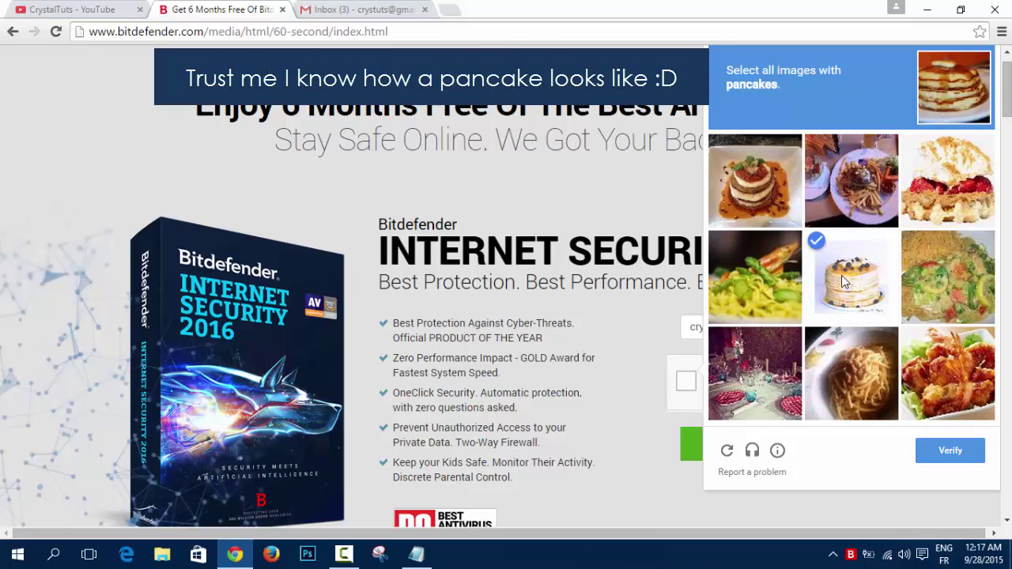
left_click(942, 454)
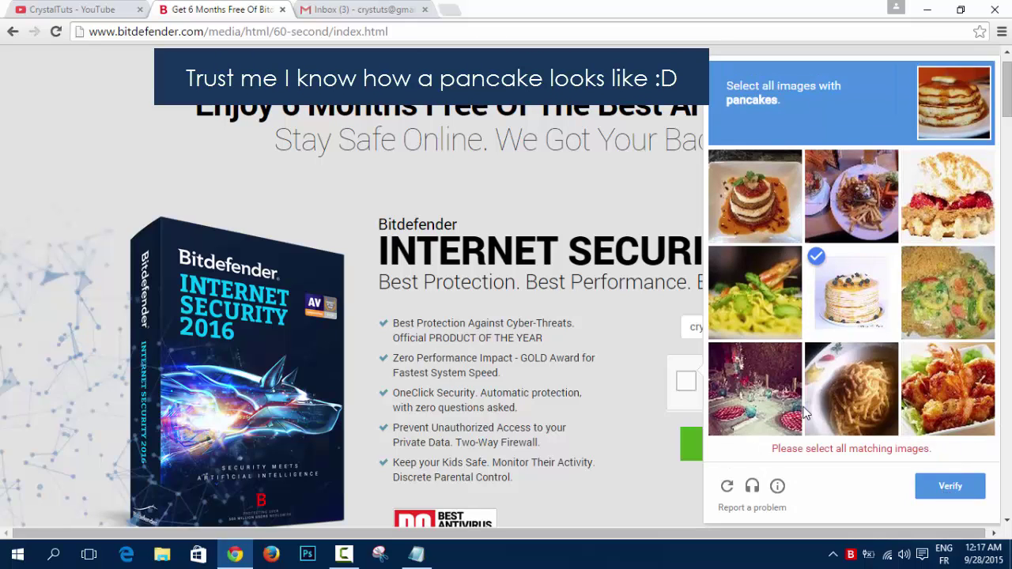
left_click(739, 234)
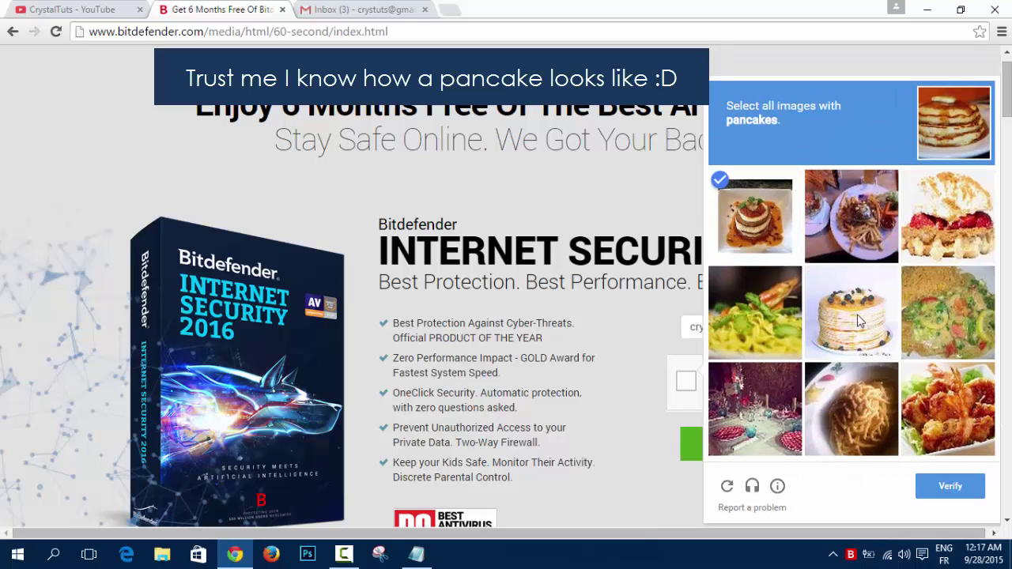
left_click(950, 486)
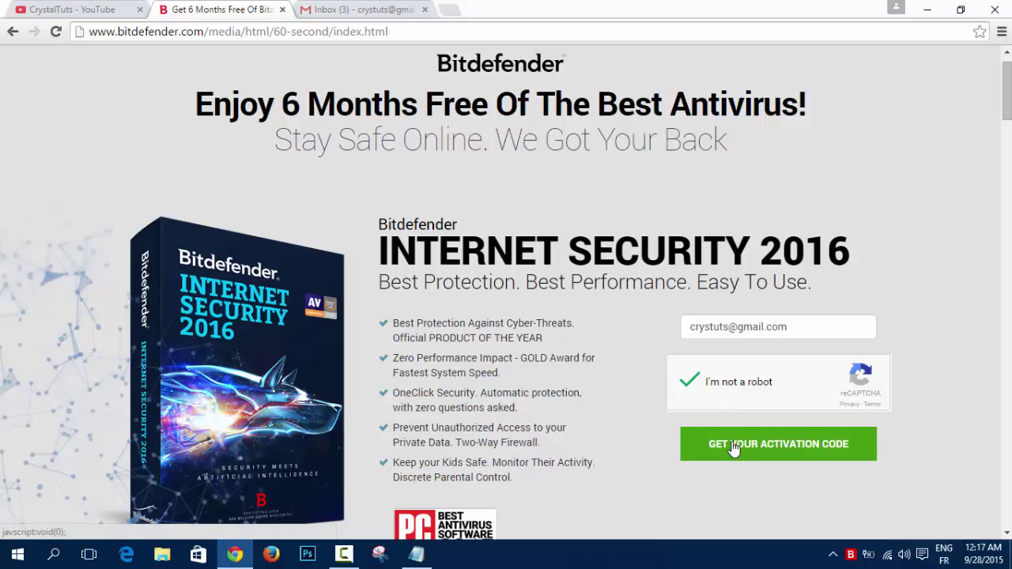
left_click(781, 442)
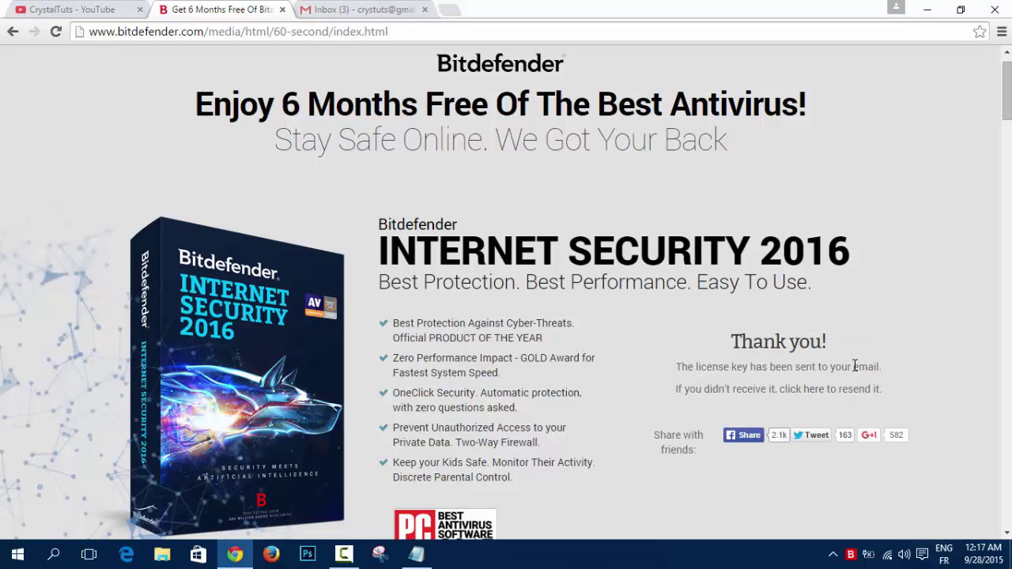
Open the 'Your FREE Bitdefender Internet Security 2016 Key' e-mail in Gmail and scroll to its install steps.
left_click(334, 8)
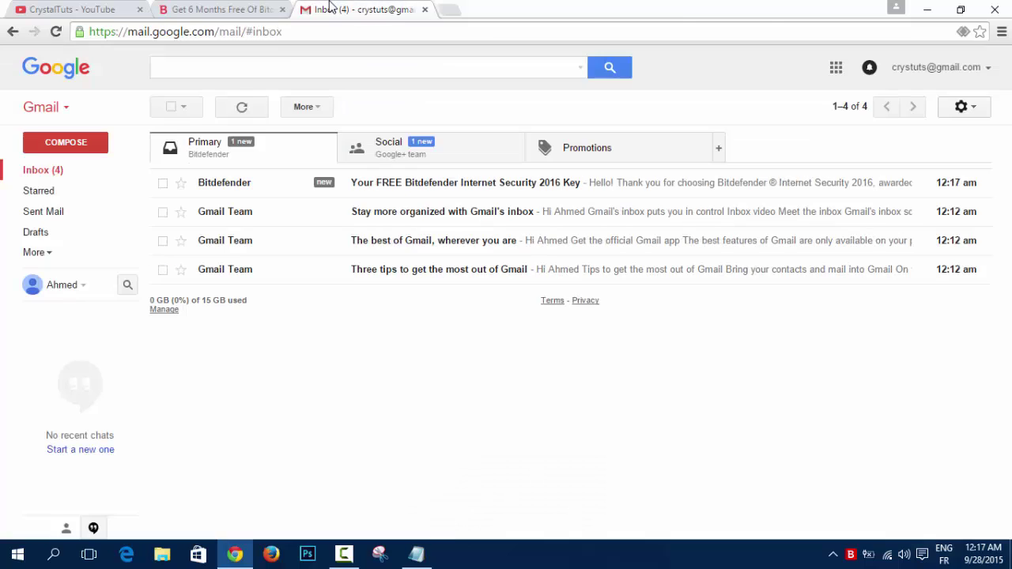
left_click(417, 183)
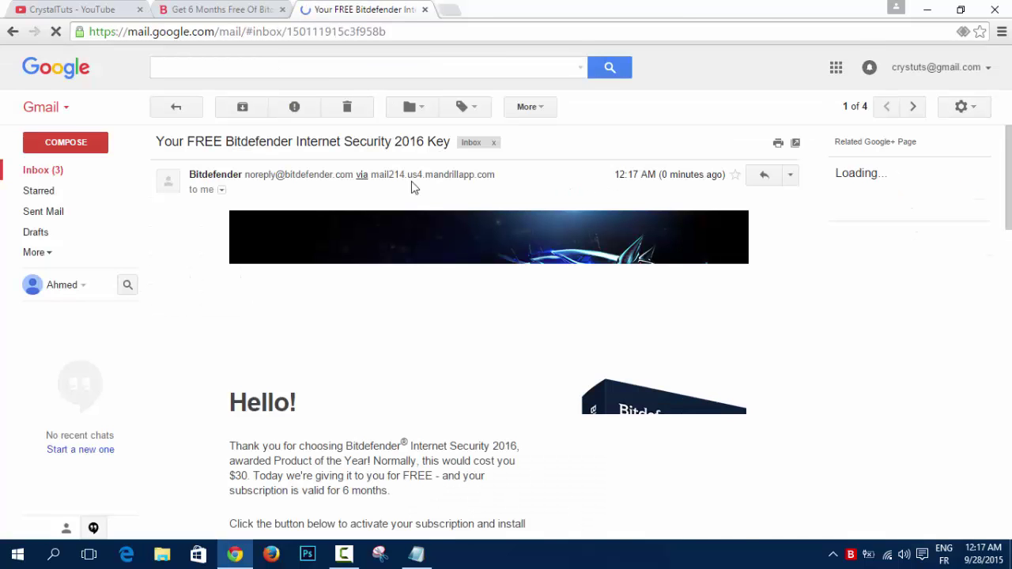
scroll(372, 358, "down", 1)
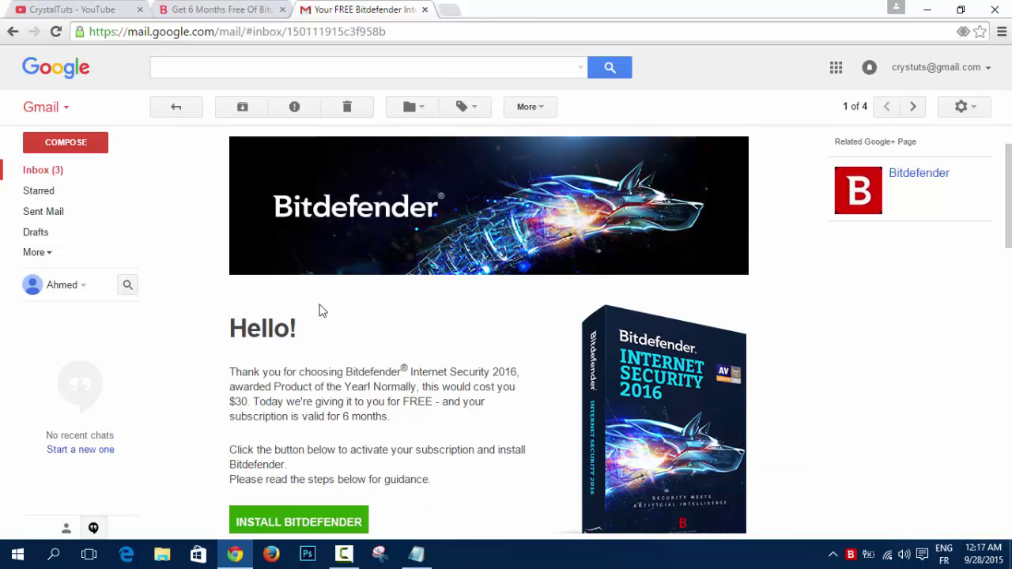
scroll(392, 364, "down", 2)
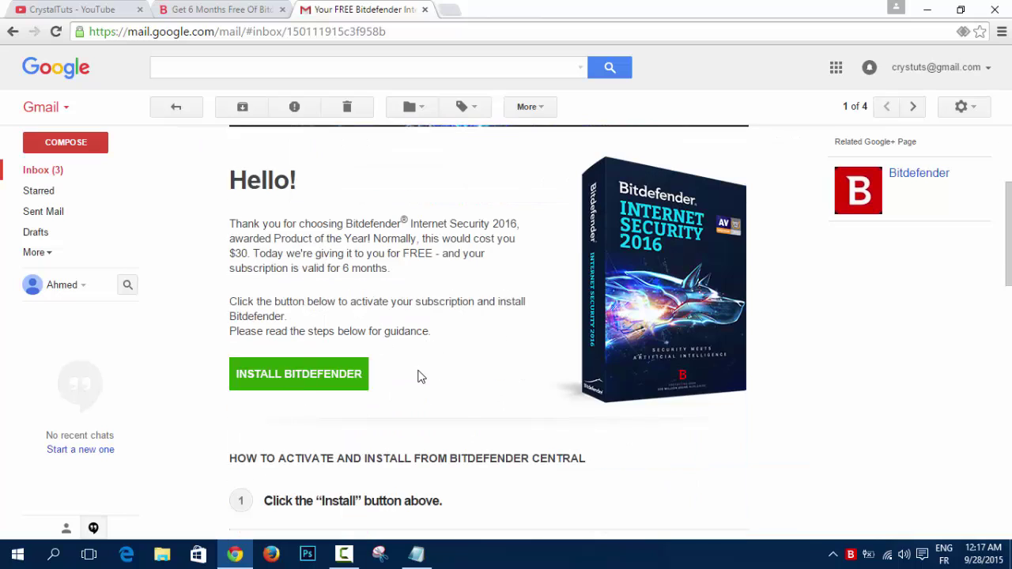
scroll(419, 373, "down", 1)
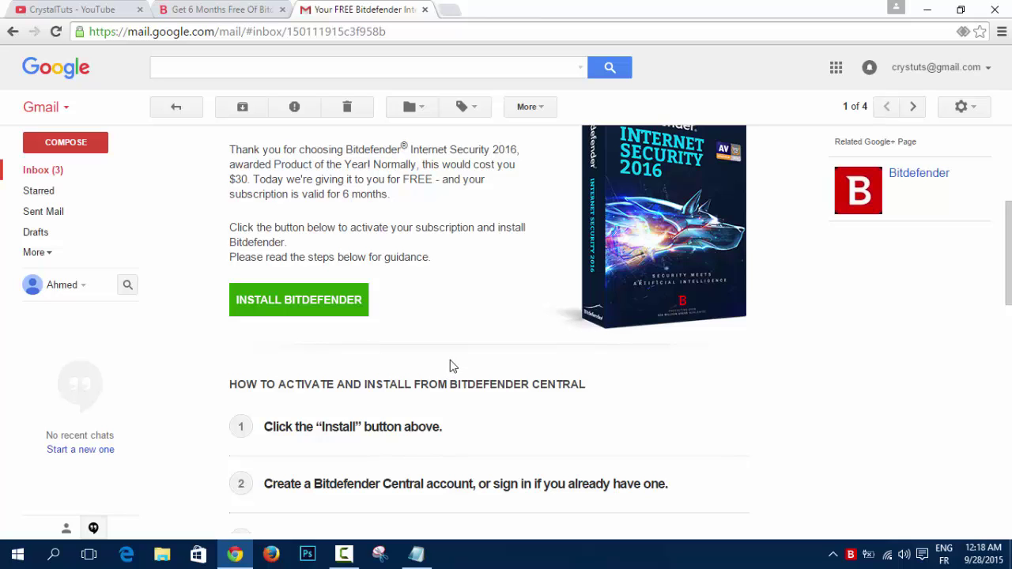
scroll(450, 361, "down", 1)
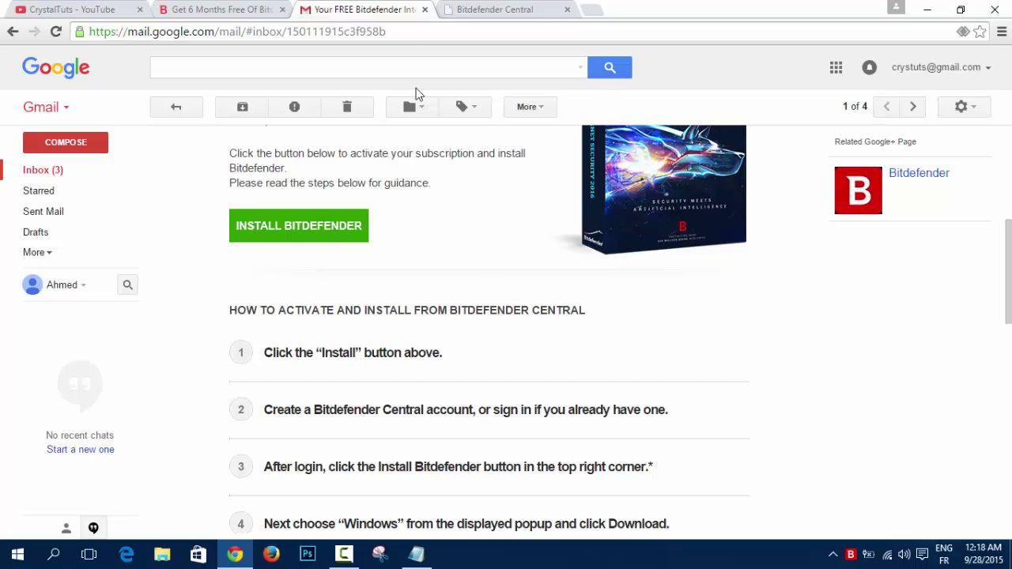
On the Bitdefender Central tab, allow Bitdefender Login to use the Google account.
left_click(494, 8)
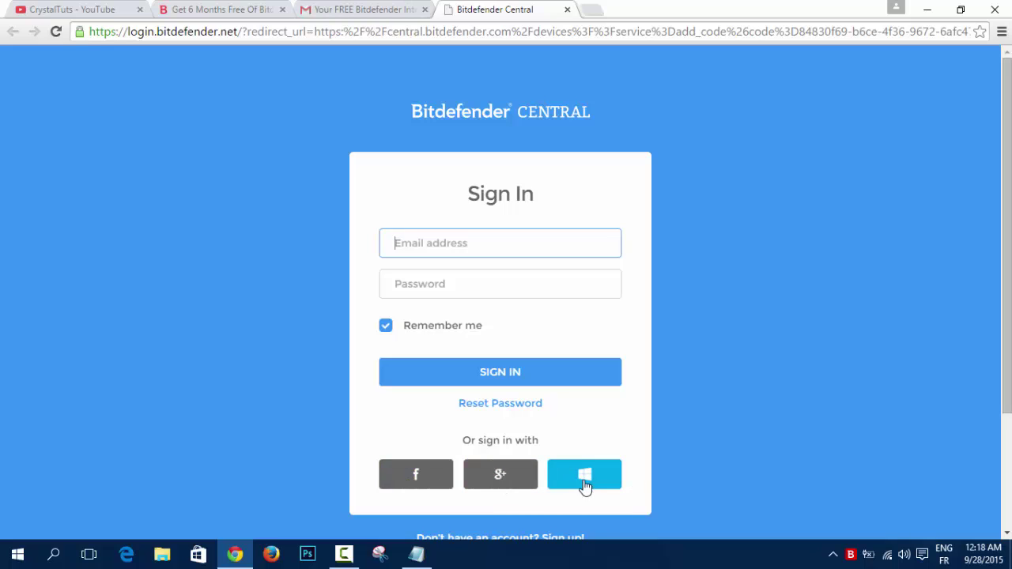
left_click(503, 475)
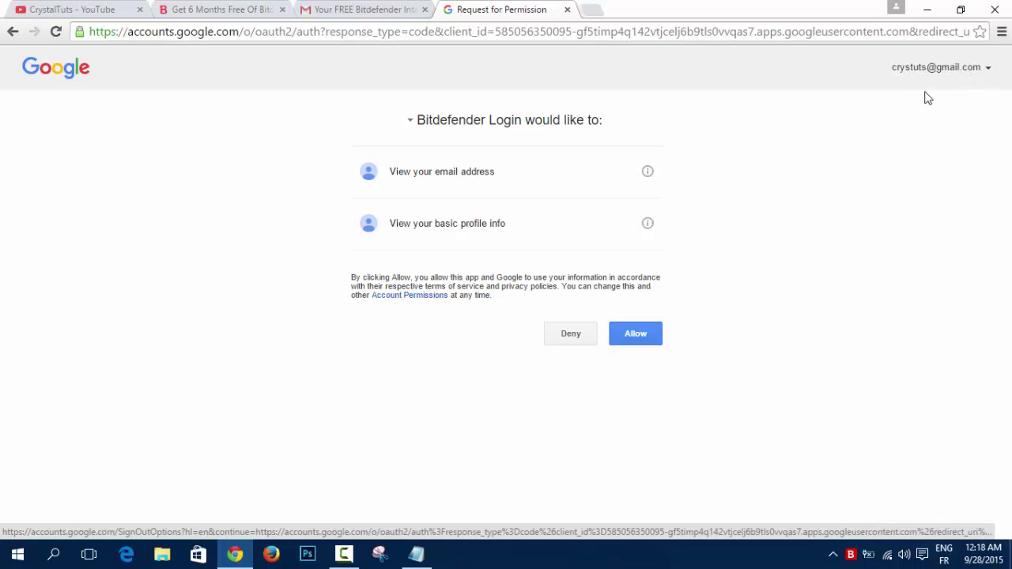
left_click(647, 339)
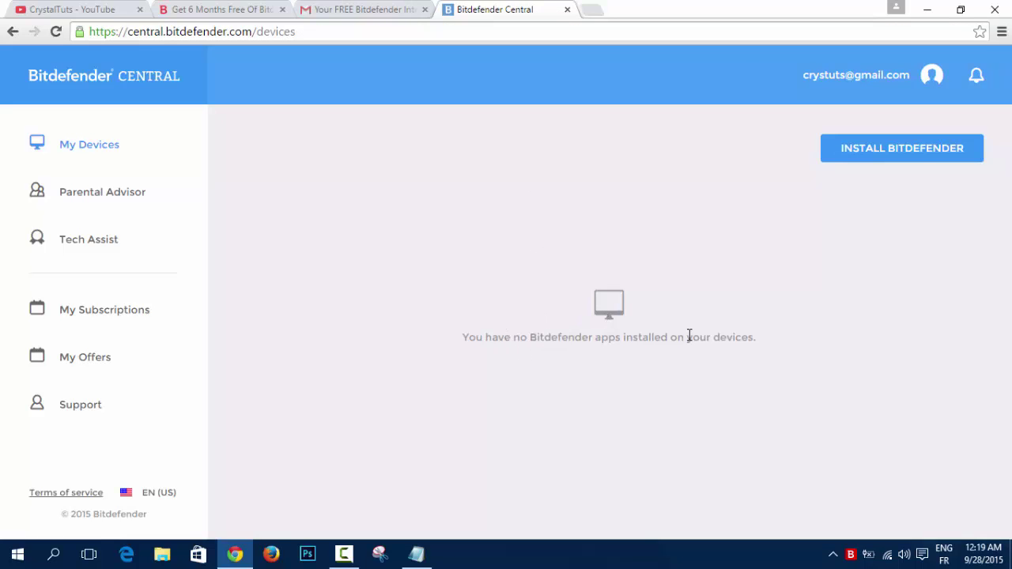
Check the e-mail's install steps, then download the Windows installer from Central and dismiss the notice.
left_click(348, 9)
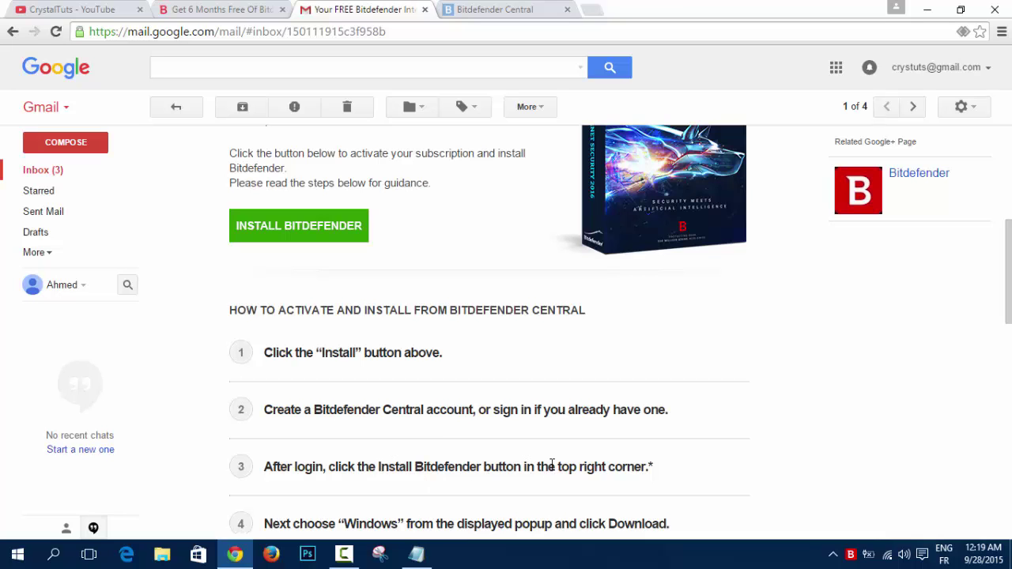
left_click(479, 8)
left_click(949, 104)
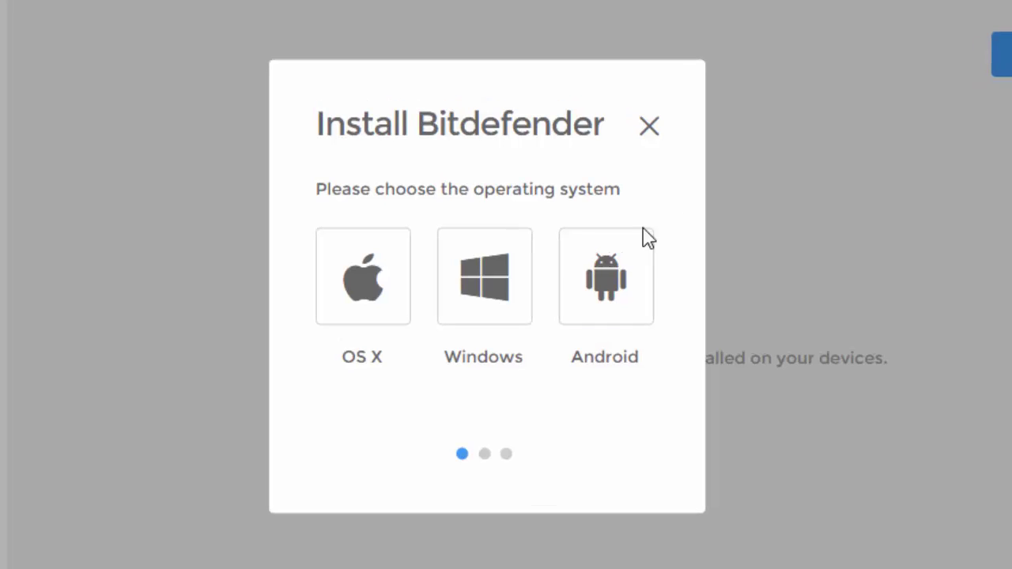
left_click(492, 273)
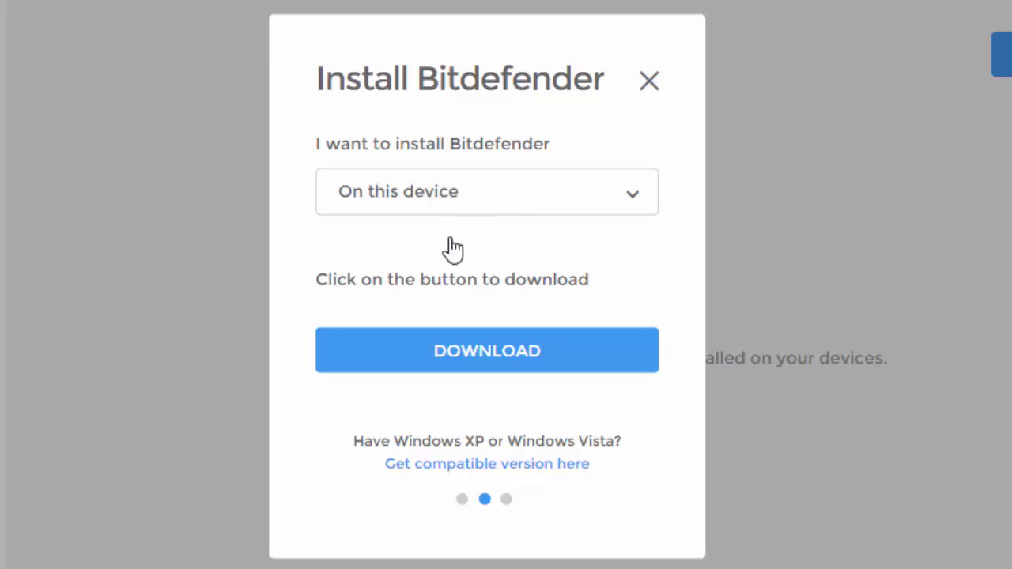
left_click(491, 360)
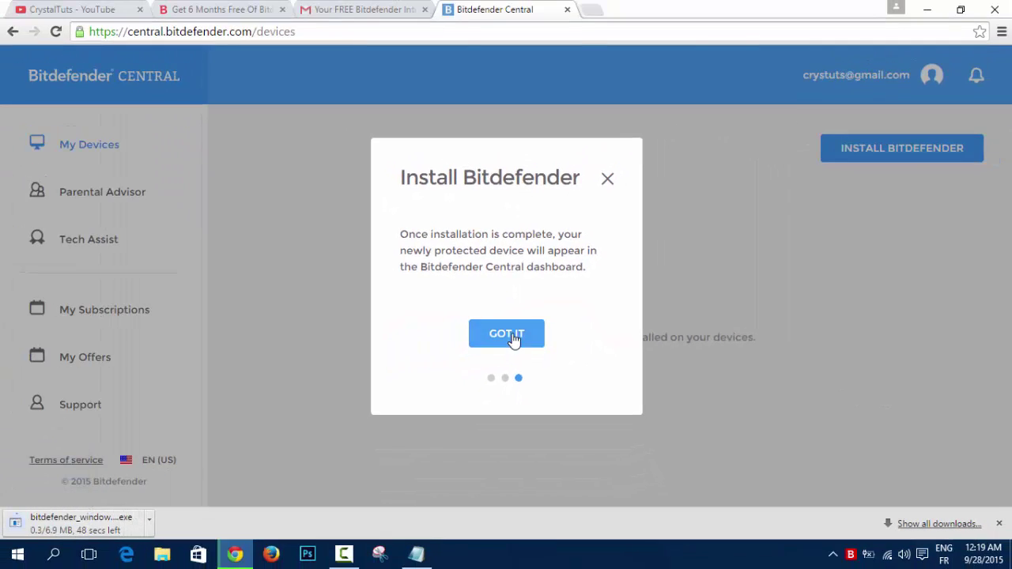
left_click(490, 380)
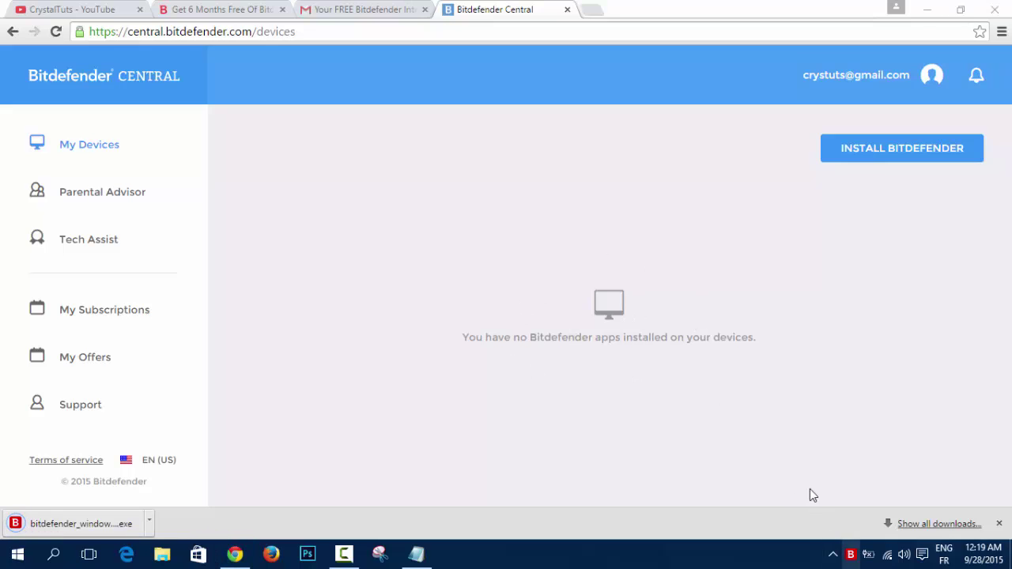
Open Internet Security from the tray, check it shows 180 days left, then minimize it.
left_click(852, 554)
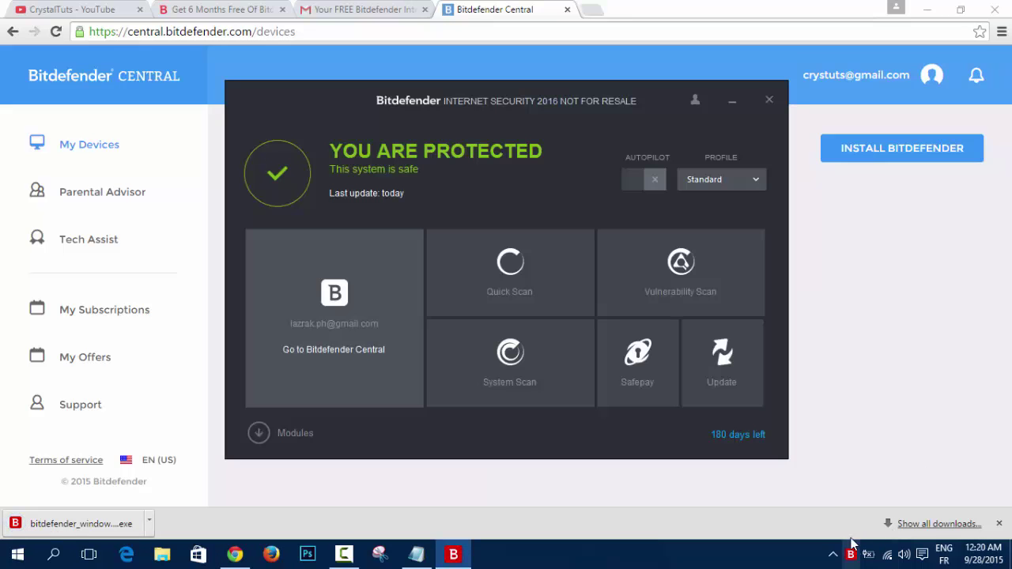
left_click_drag(340, 107, 321, 88)
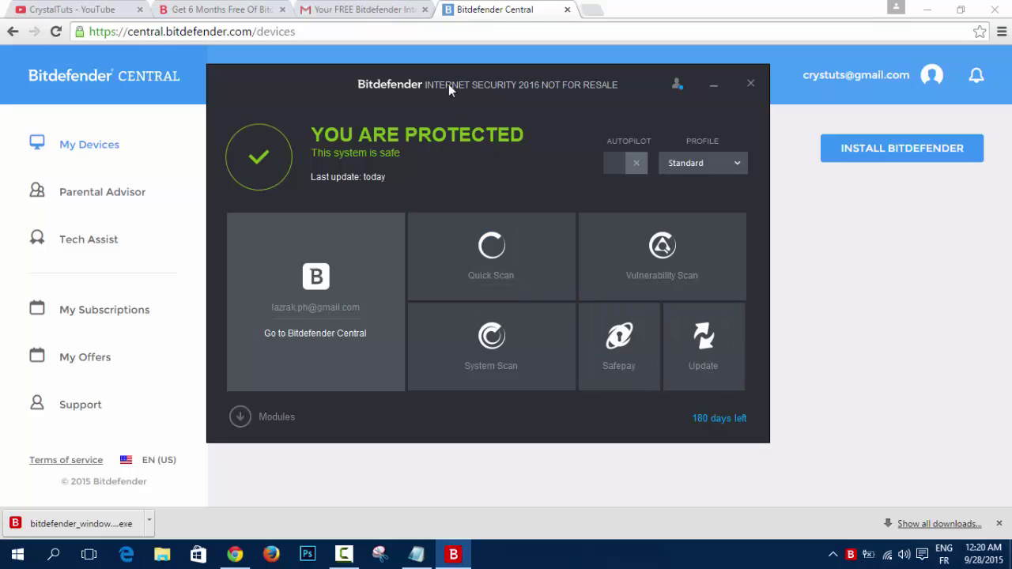
left_click(715, 86)
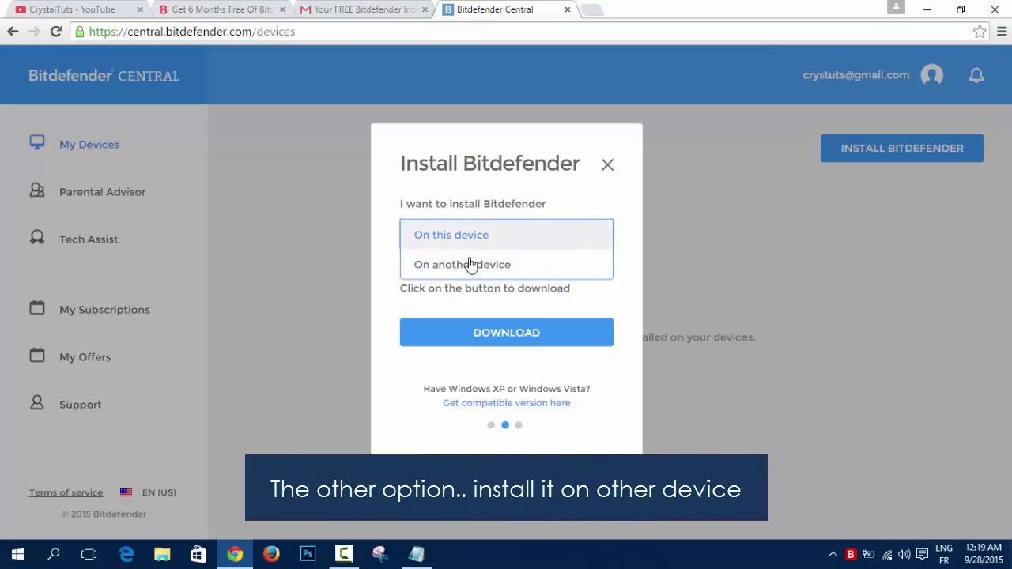
Choose 'On another device' in the Install Bitdefender dialog, send the installer link, and confirm.
left_click(470, 267)
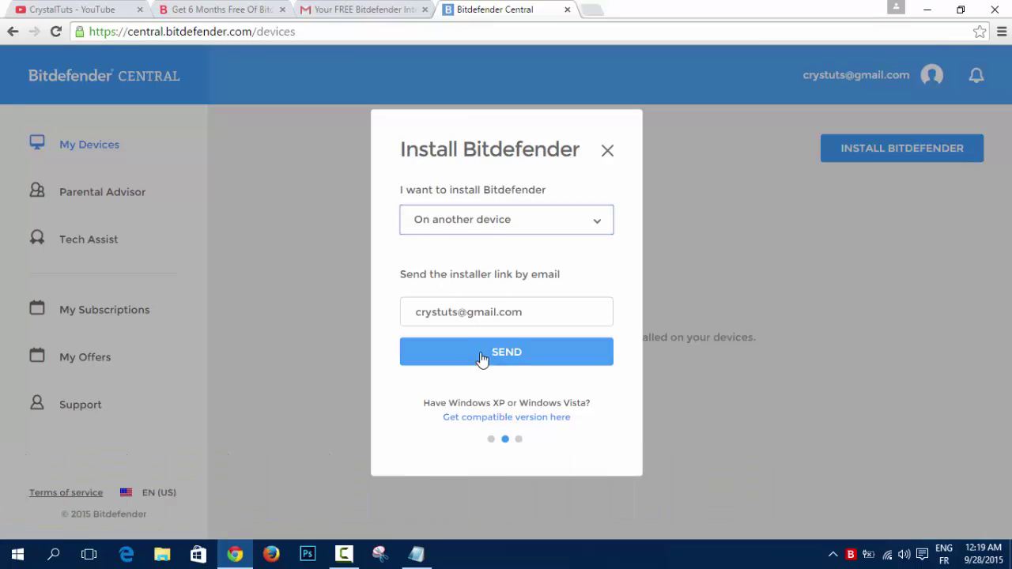
left_click(530, 355)
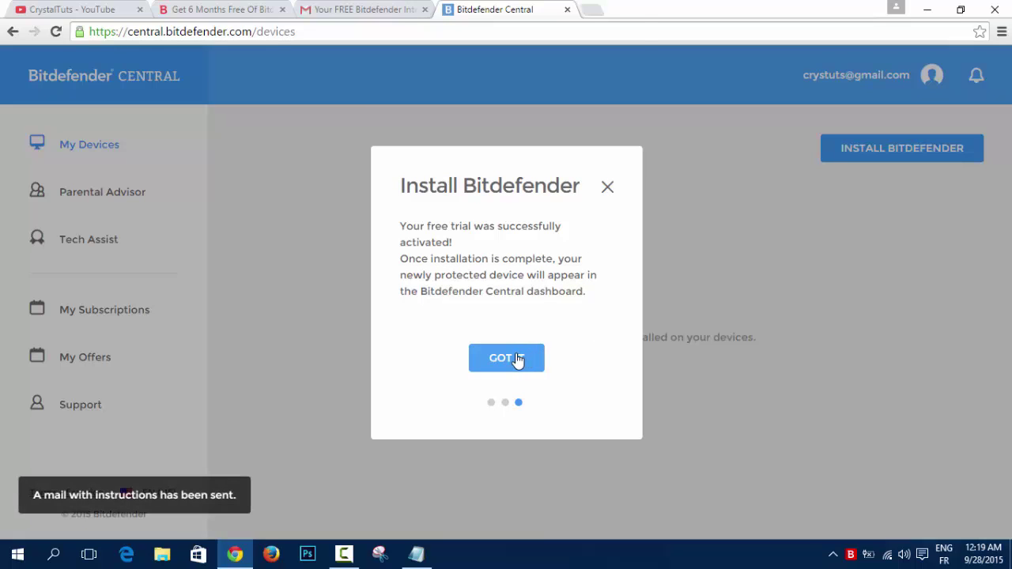
left_click(518, 360)
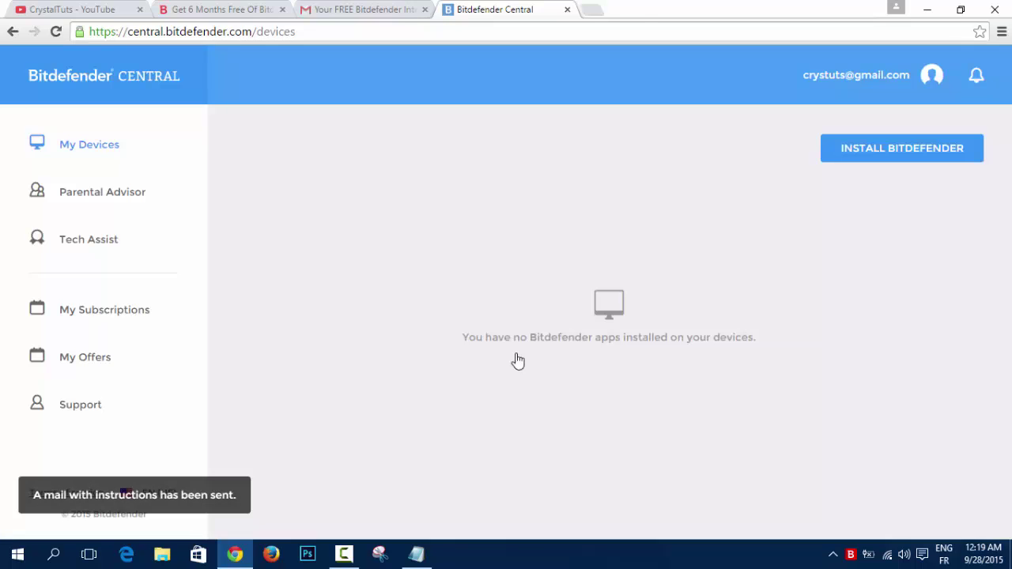
Read Bitdefender's 'Your app is ready to install' e-mail in Gmail, then go back to Central.
left_click(361, 14)
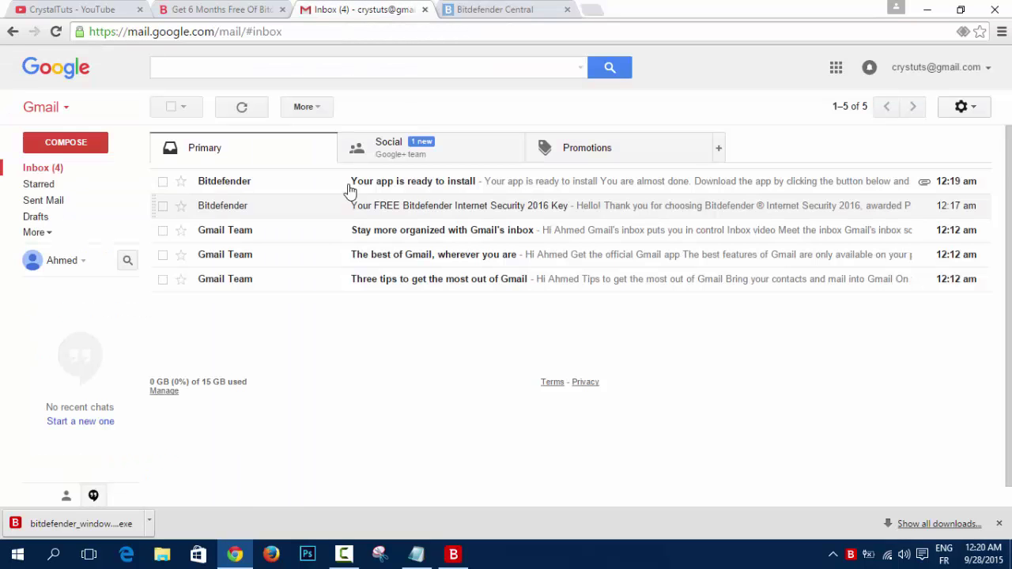
left_click(459, 183)
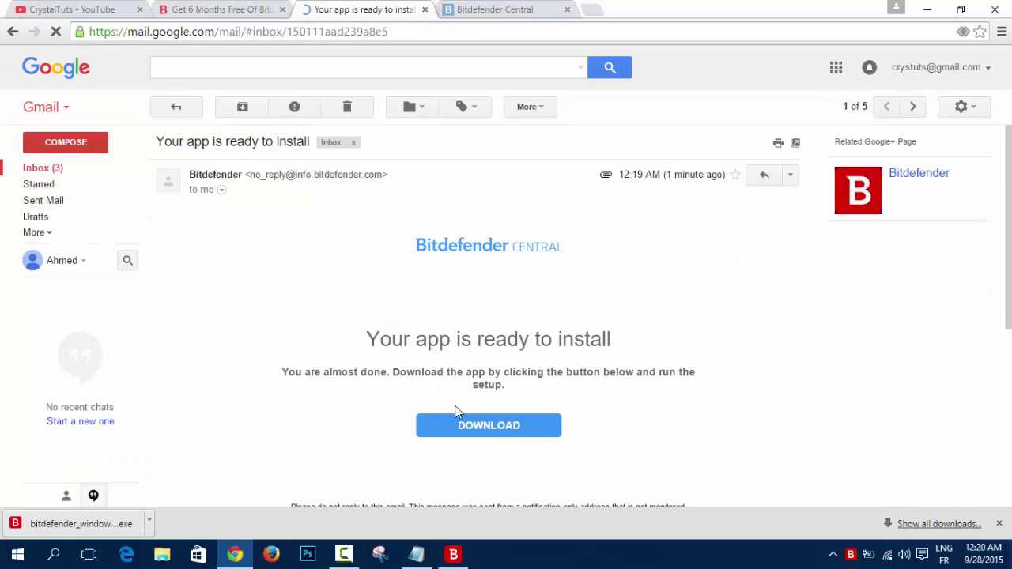
scroll(467, 364, "down", 1)
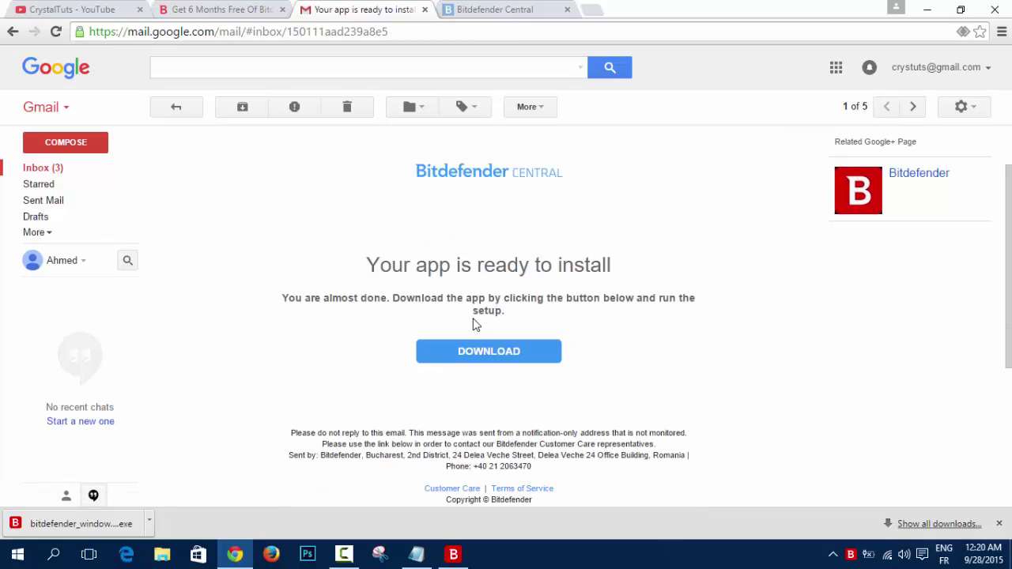
scroll(544, 351, "down", 1)
scroll(451, 339, "up", 1)
left_click(485, 13)
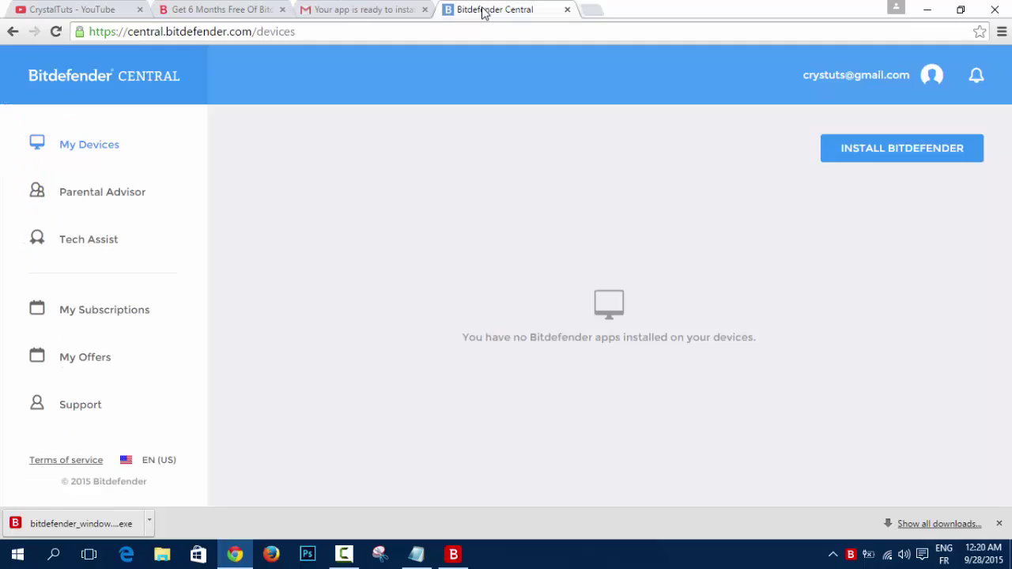
Reopen Internet Security to confirm 180 days left, close it, and return to the offer page tab.
double_click(852, 559)
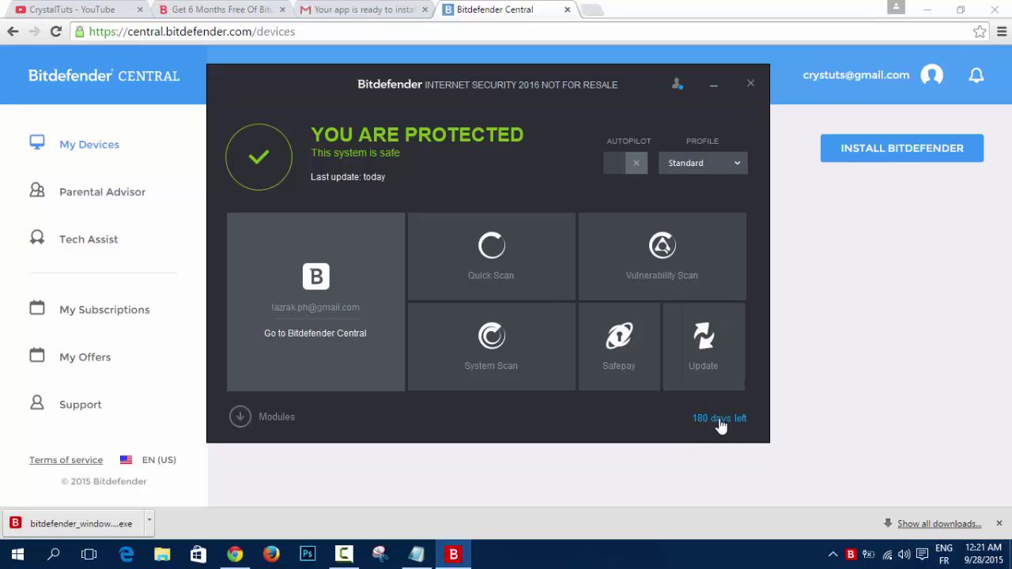
left_click(751, 83)
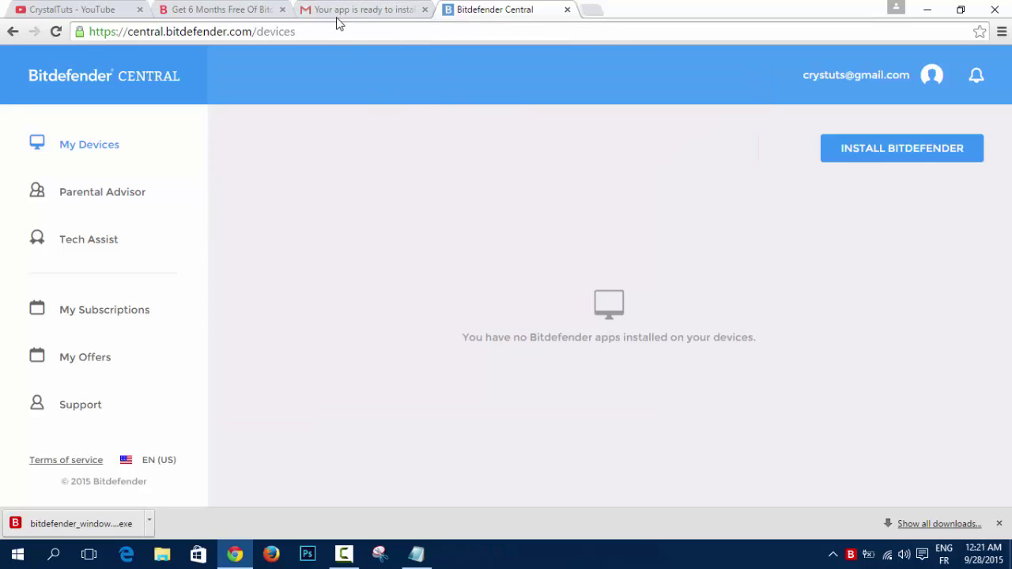
left_click(231, 10)
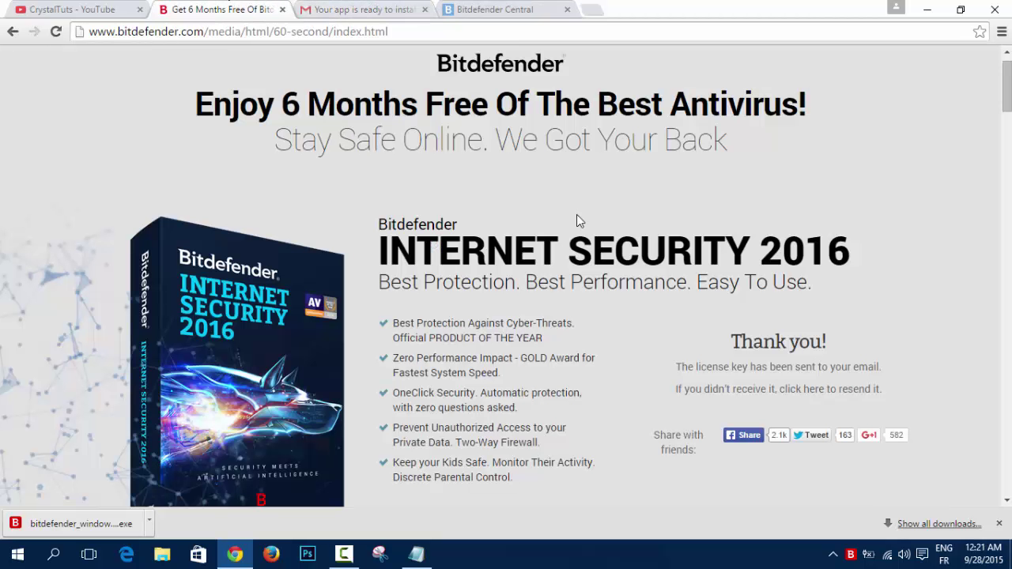